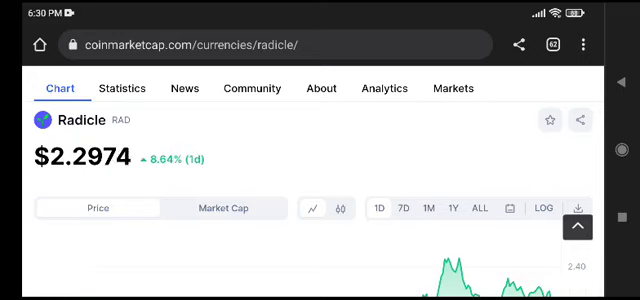
# Draw a red circle around the RAD price $2.2994 and a stroke toward the 8.74% gain
pyautogui.click(586, 287)
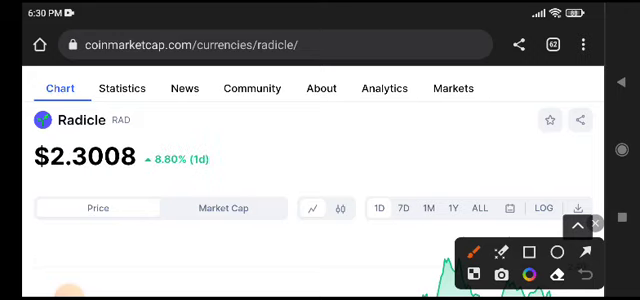
pyautogui.moveTo(40, 135); pyautogui.dragTo(125, 183)
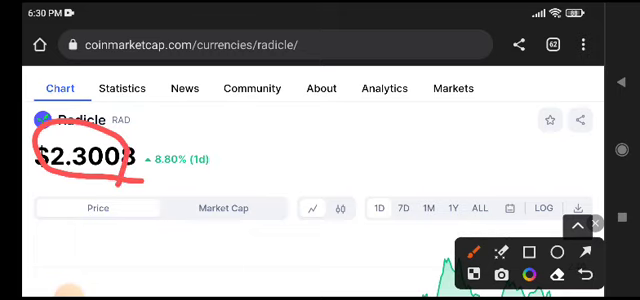
pyautogui.moveTo(125, 183); pyautogui.dragTo(190, 175)
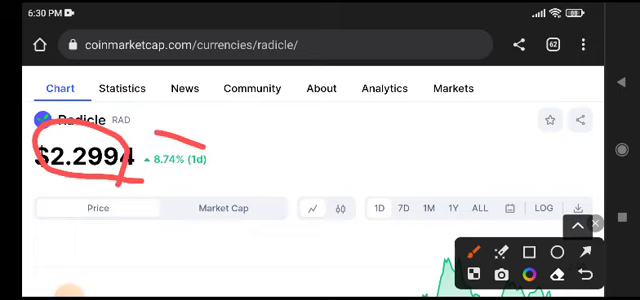
# Close the annotation toolbar to clear the red price markings
pyautogui.click(596, 222)
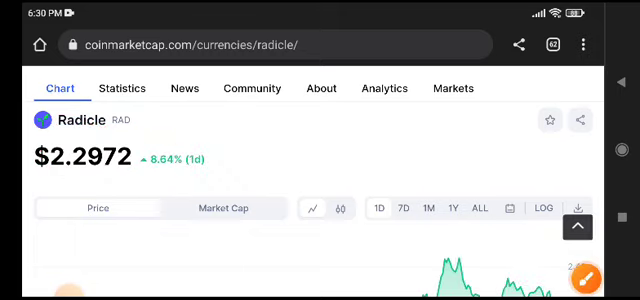
pyautogui.scroll(-3, 300, 180)
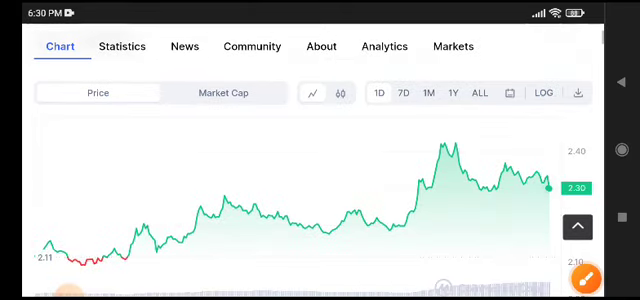
pyautogui.scroll(-5, 300, 150)
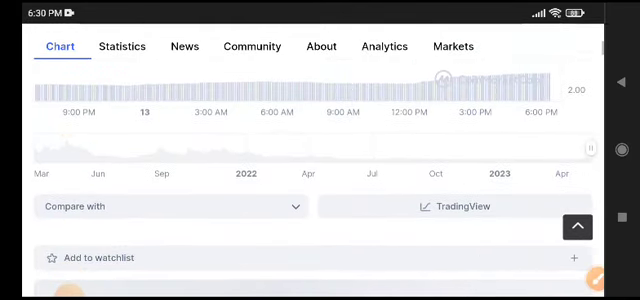